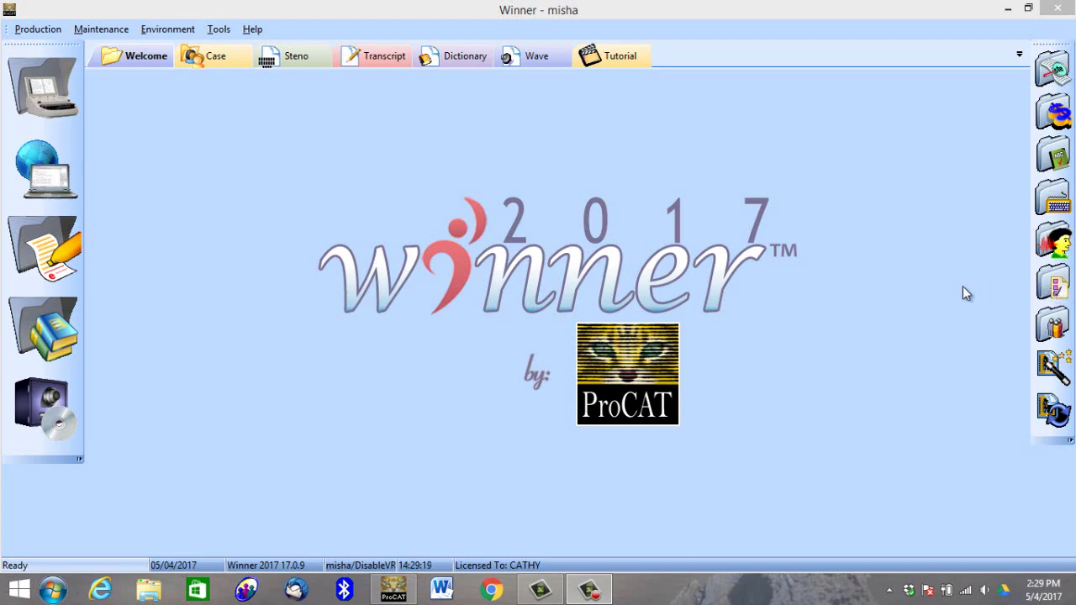
# - Review the "if you will" entry of the punctuation table in the miscellaneous options
pyautogui.click(1056, 284)
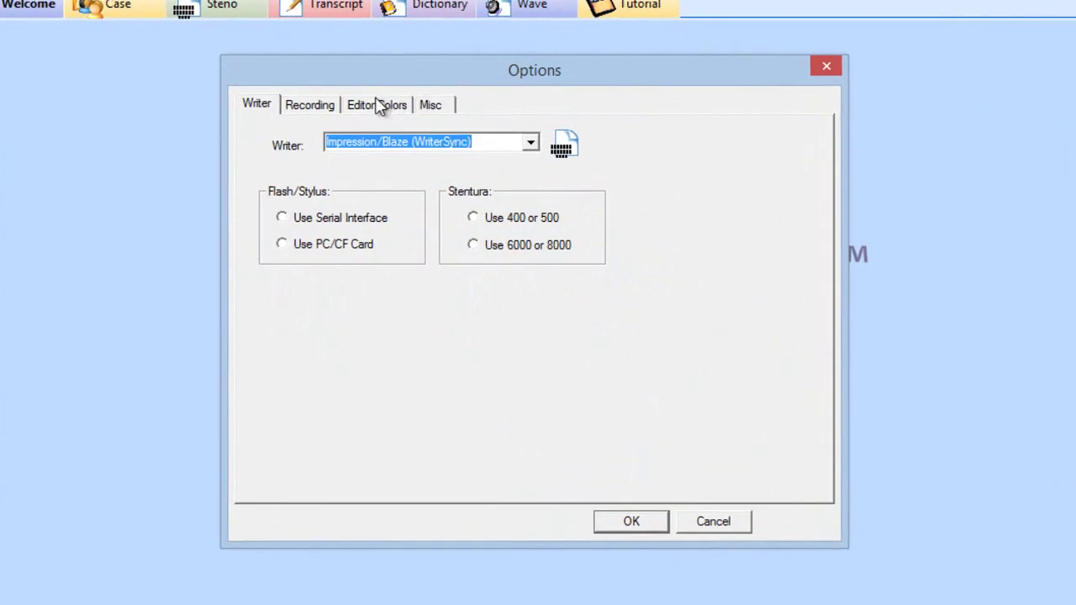
pyautogui.click(443, 107)
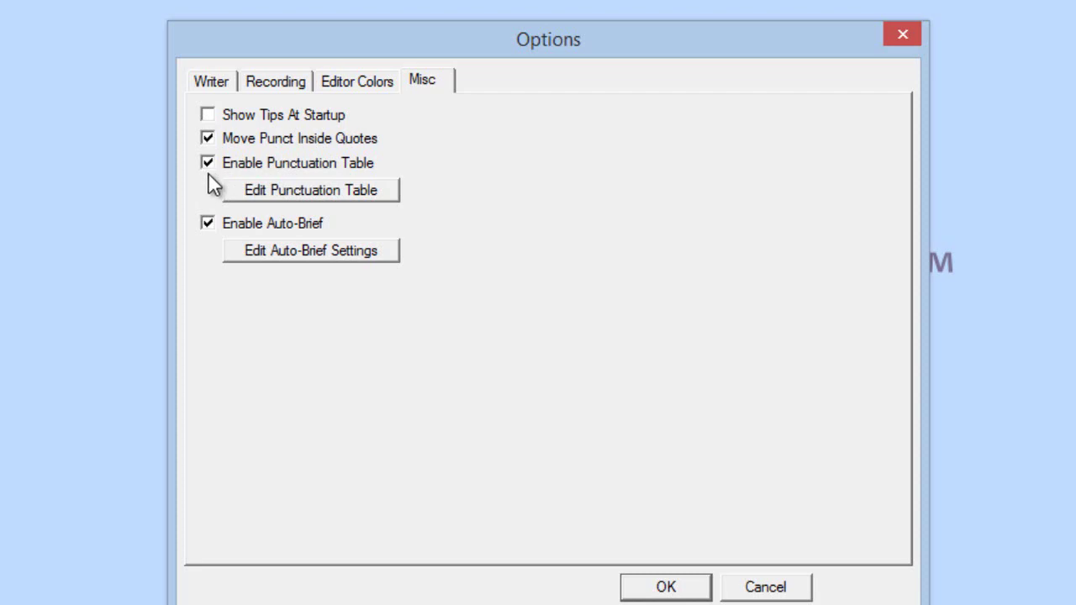
pyautogui.click(288, 193)
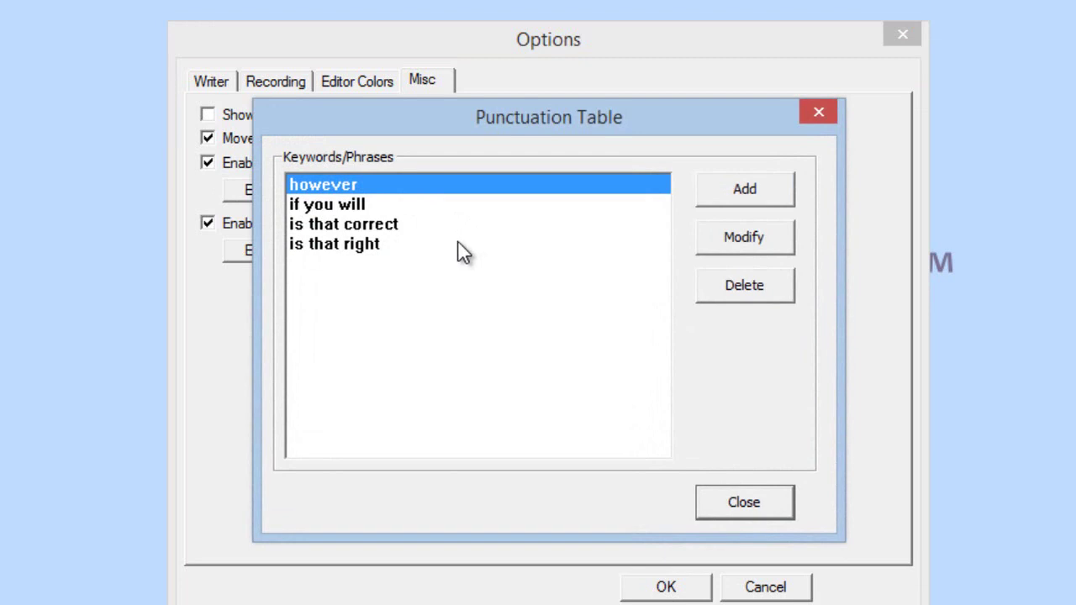
pyautogui.click(358, 207)
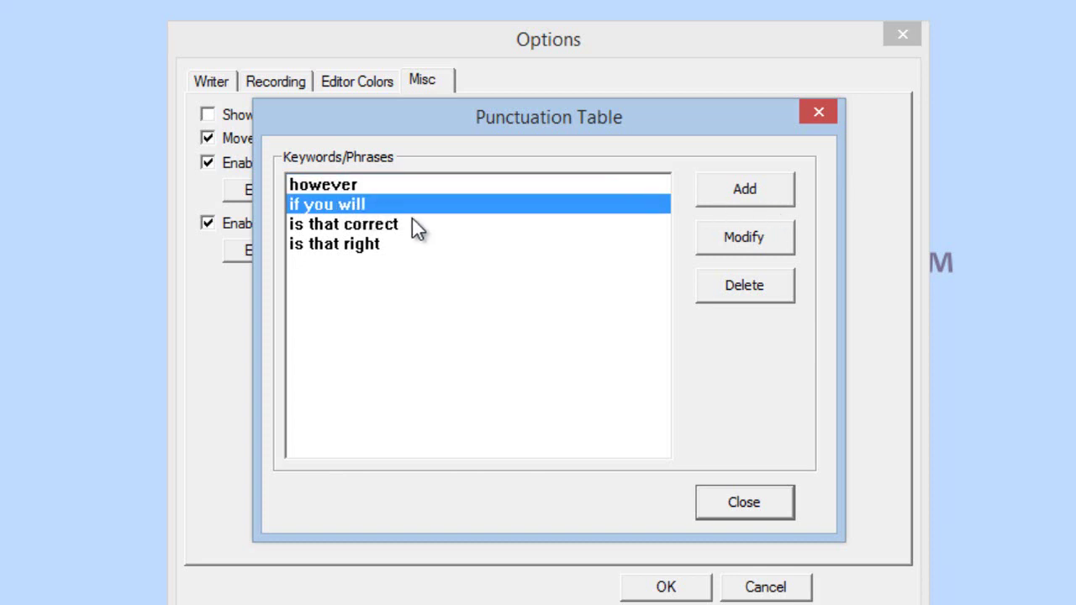
pyautogui.click(725, 239)
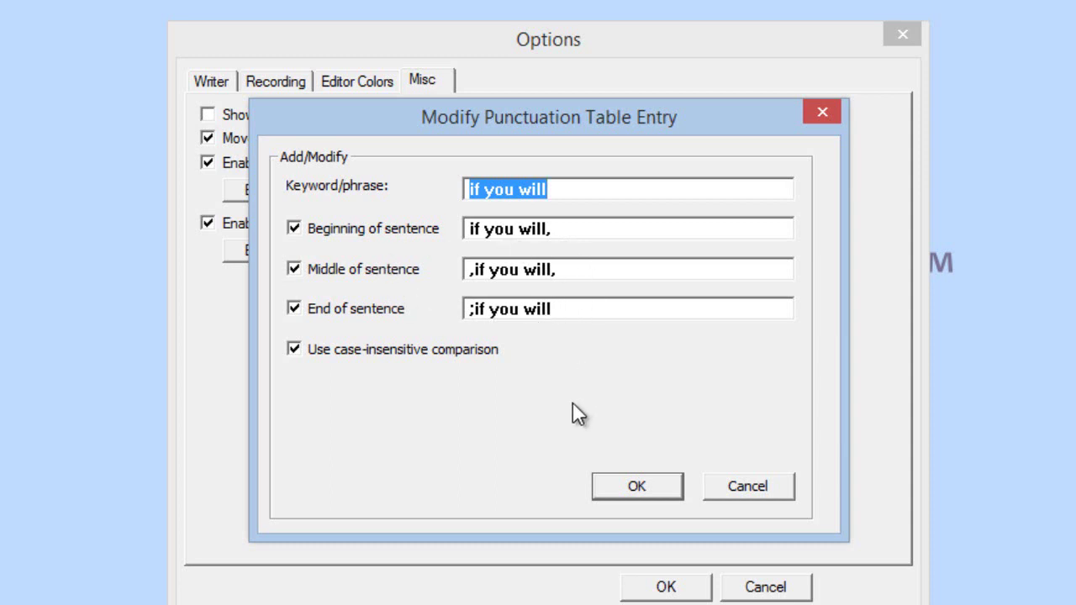
pyautogui.click(602, 486)
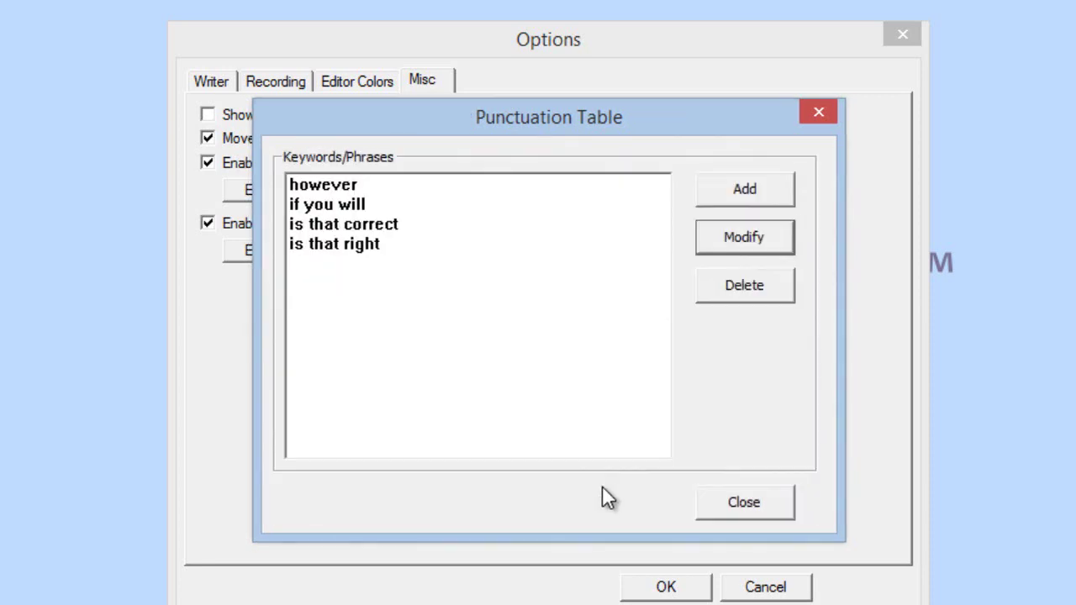
# - Start a new punctuation table entry for the phrase "if you will" with beginning, middle and end of sentence enabled
pyautogui.click(729, 194)
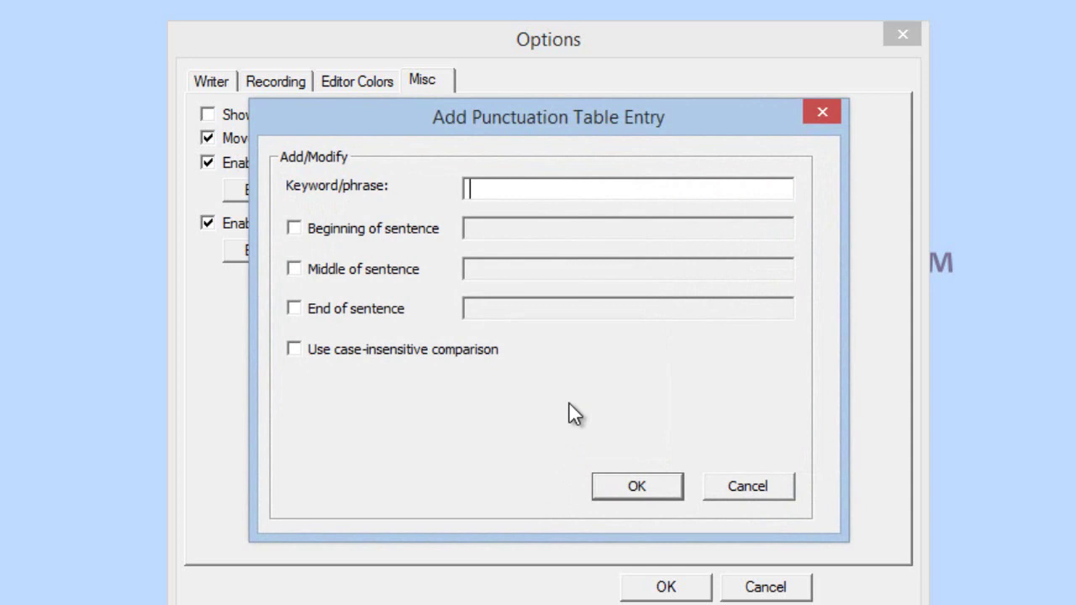
pyautogui.write('if you wil')
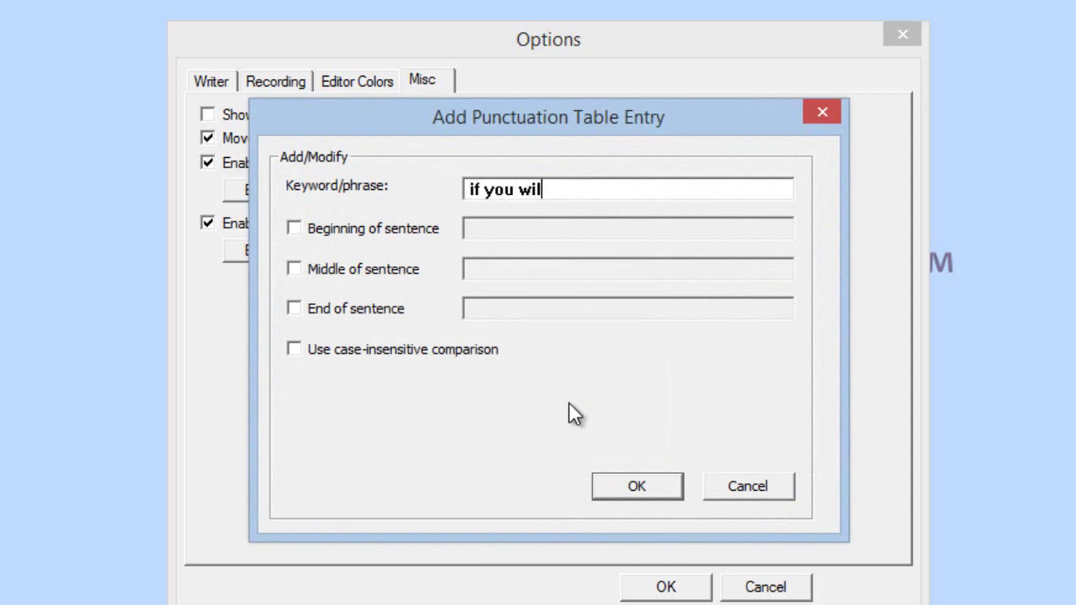
pyautogui.write('l')
pyautogui.click(299, 228)
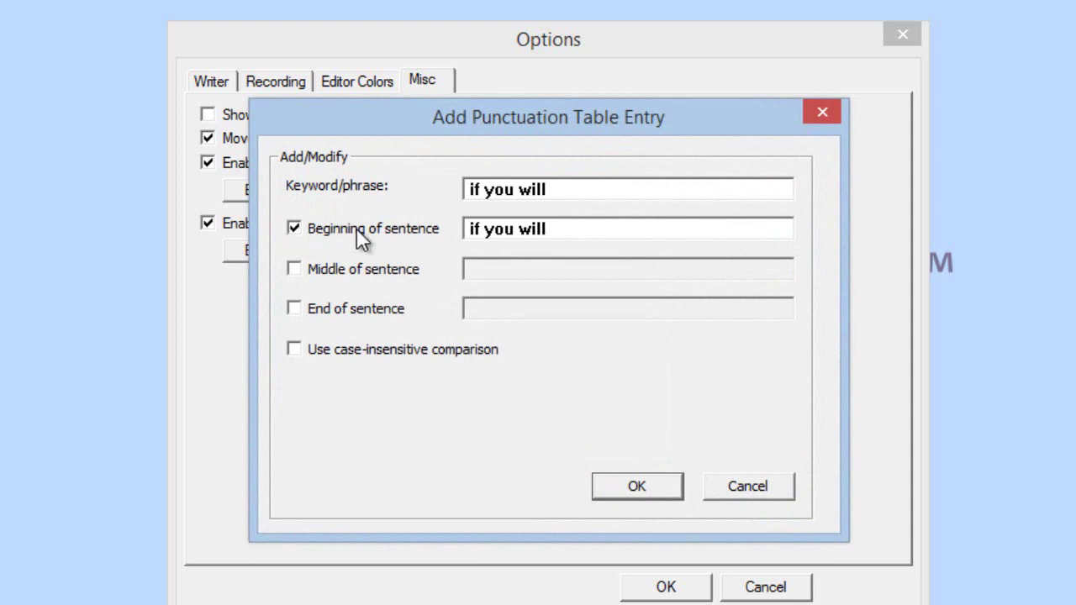
pyautogui.click(299, 267)
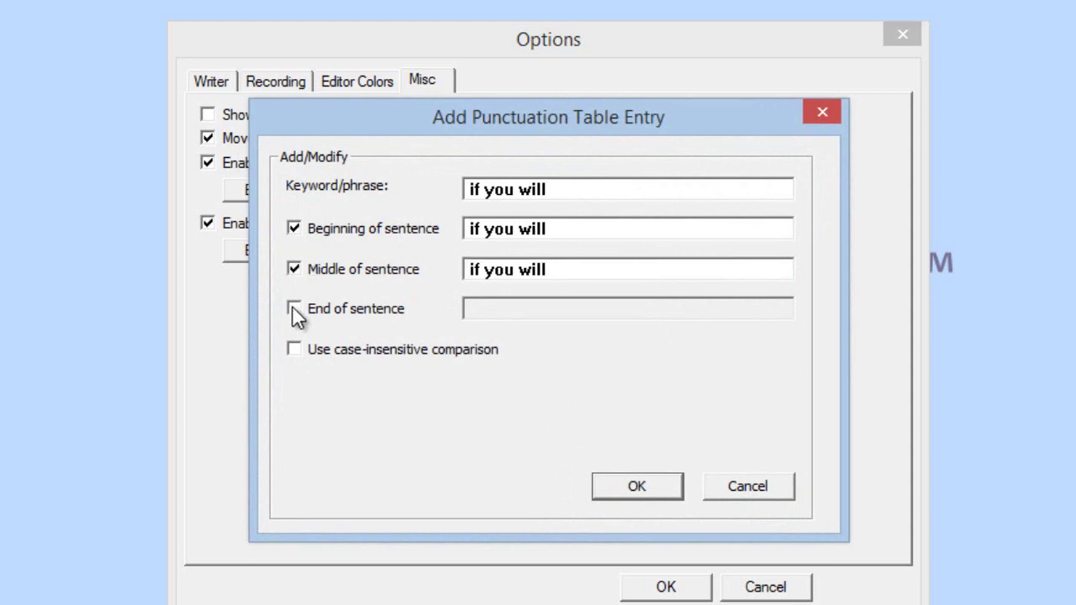
pyautogui.click(293, 308)
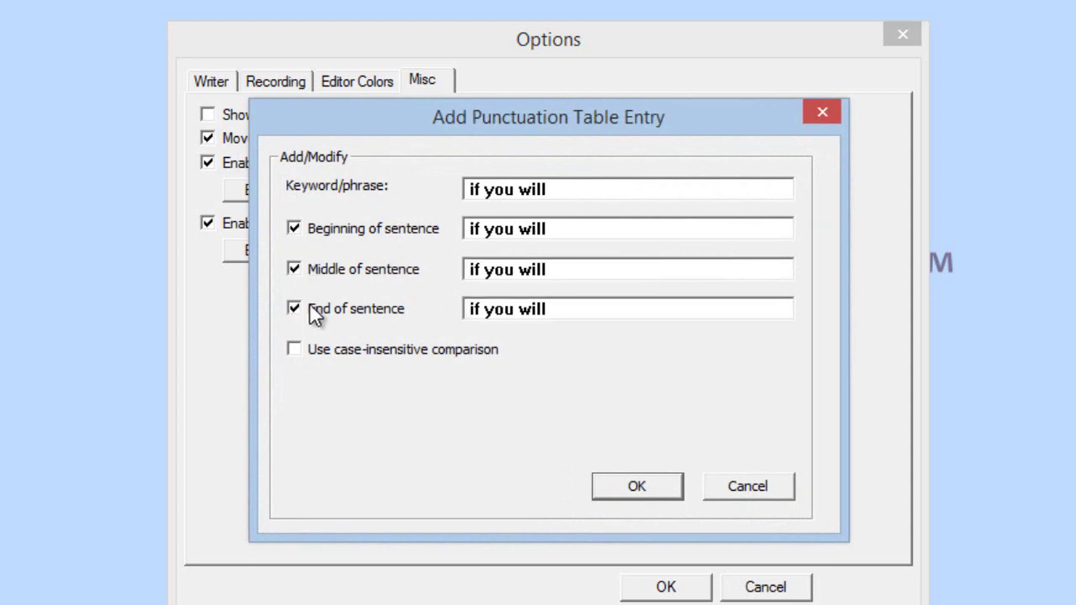
# - Punctuate the entry as "if you will," at the beginning, ",if you will," in the middle and ";if you will" at the end, and save it
pyautogui.click(554, 229)
pyautogui.write(',')
pyautogui.click(468, 265)
pyautogui.write(',')
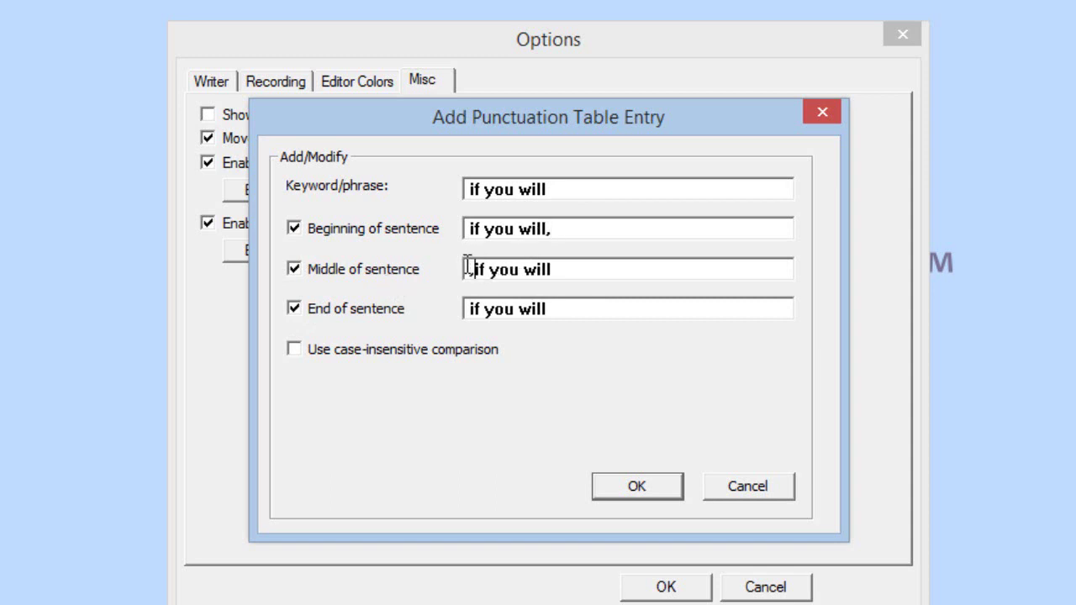
pyautogui.click(563, 269)
pyautogui.write(',')
pyautogui.click(467, 308)
pyautogui.write(',')
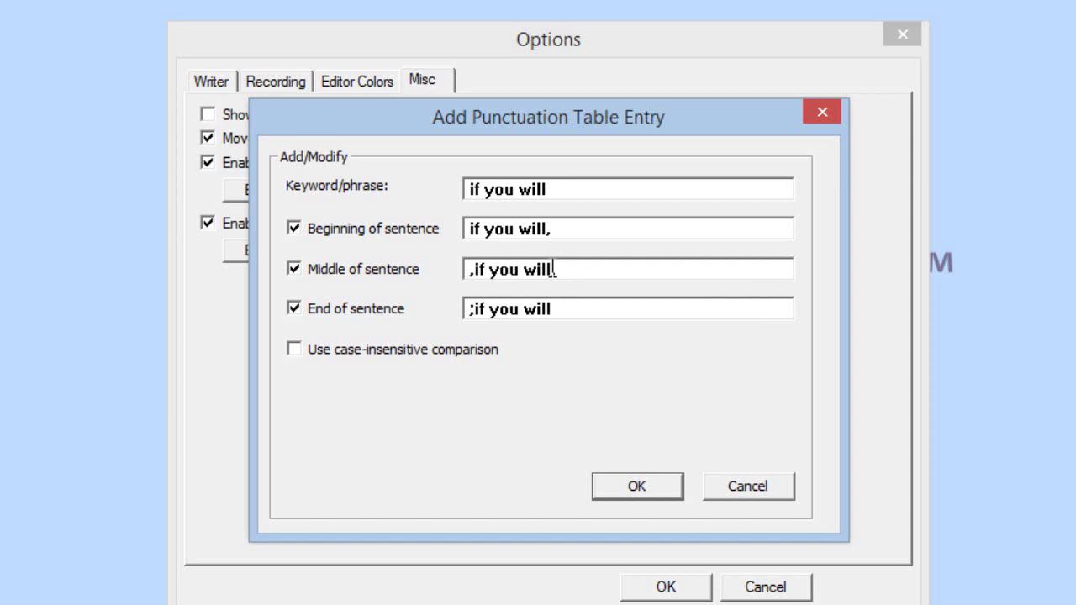
pyautogui.click(553, 269)
pyautogui.write(',')
pyautogui.click(610, 490)
# - Review the punctuation entry for "is that correct", including its end-of-sentence form, and close the punctuation table
pyautogui.click(327, 224)
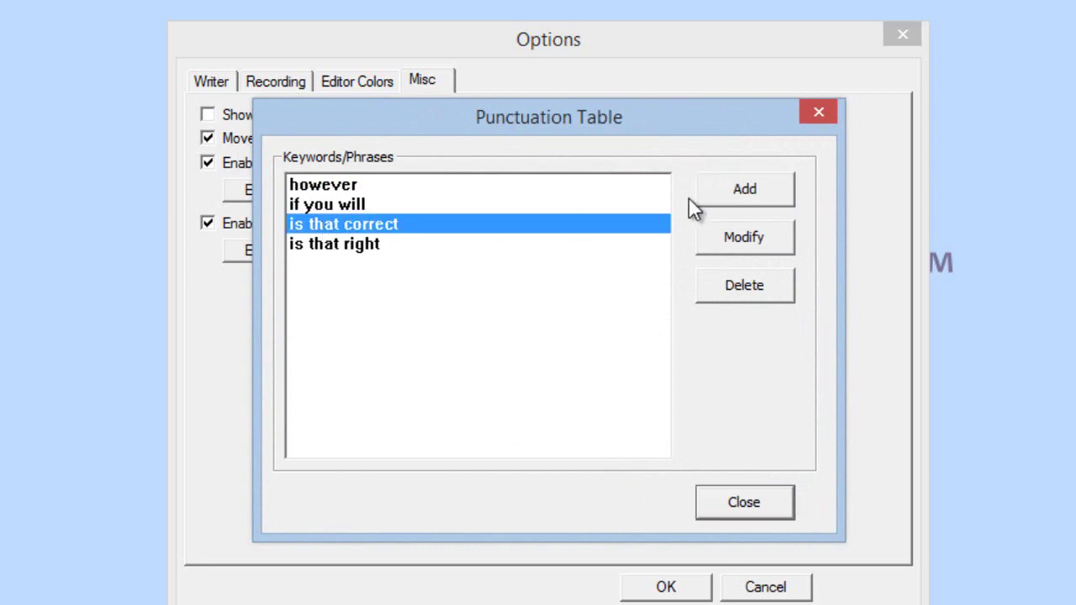
pyautogui.click(730, 243)
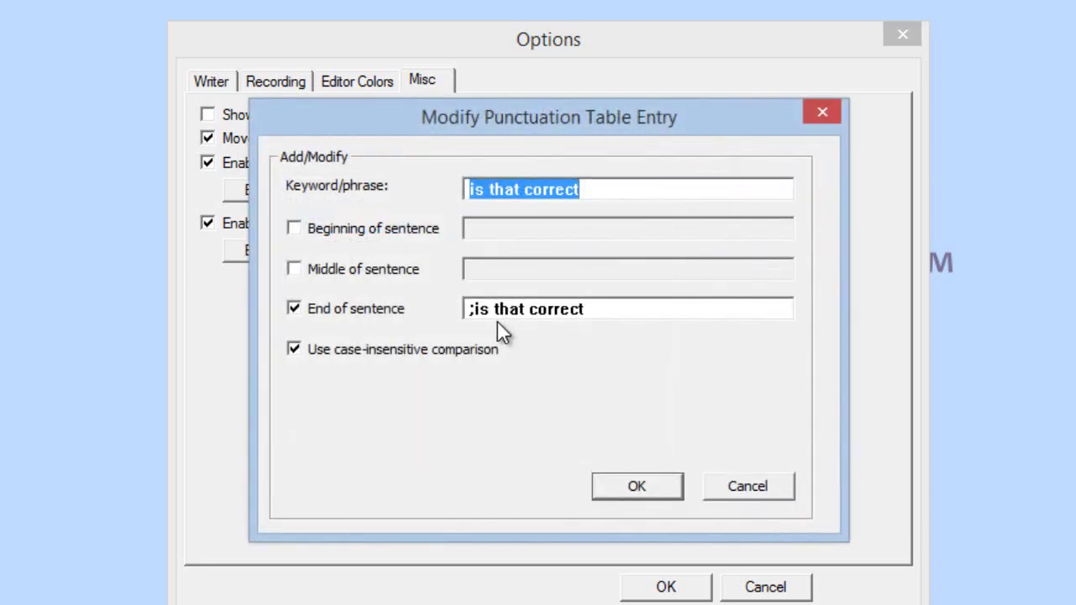
pyautogui.click(468, 311)
pyautogui.click(609, 486)
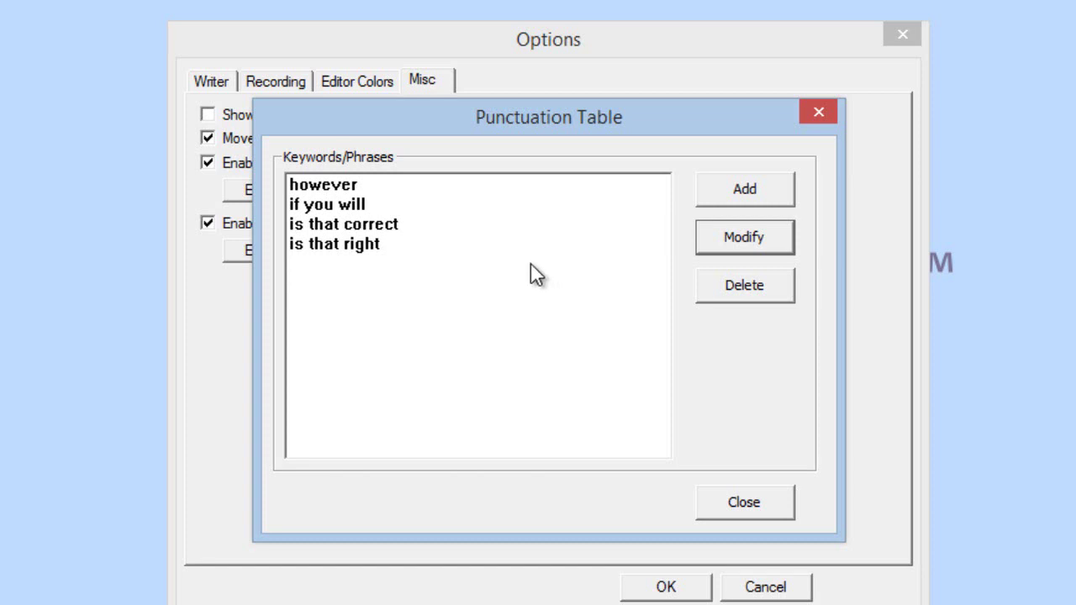
pyautogui.click(715, 508)
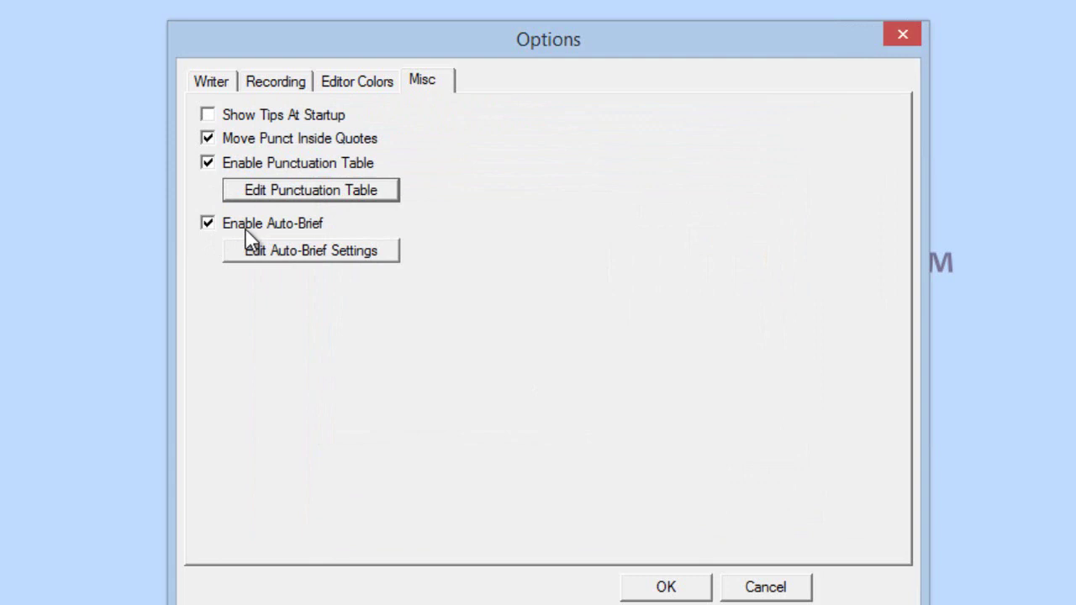
# - Set the Auto-Brief Max Outline to 5 and accept the Auto-Brief settings
pyautogui.click(281, 255)
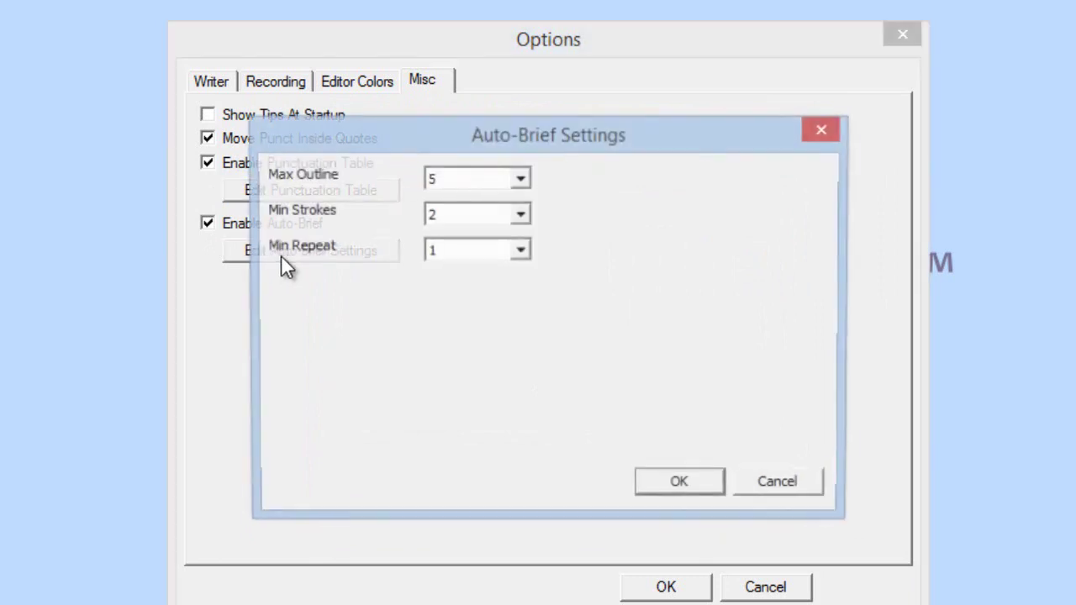
pyautogui.moveTo(435, 118); pyautogui.dragTo(417, 44)
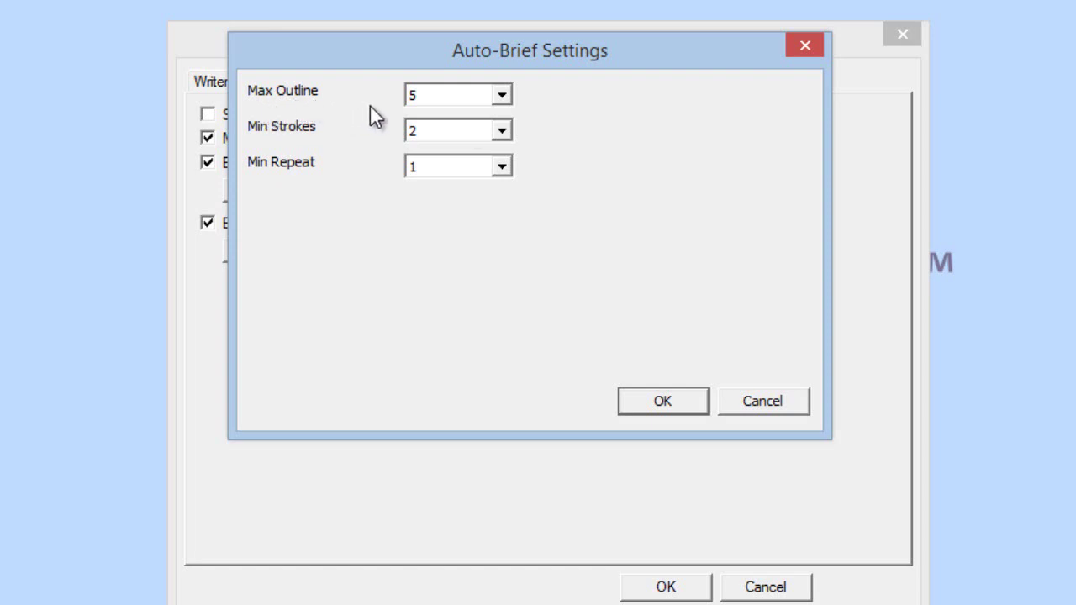
pyautogui.click(501, 93)
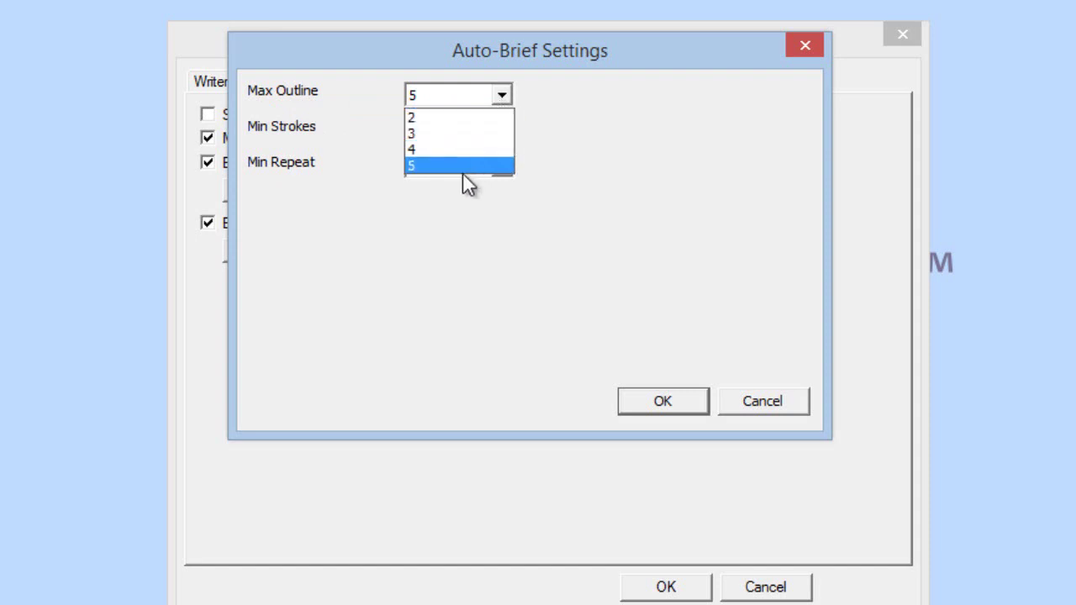
pyautogui.click(463, 165)
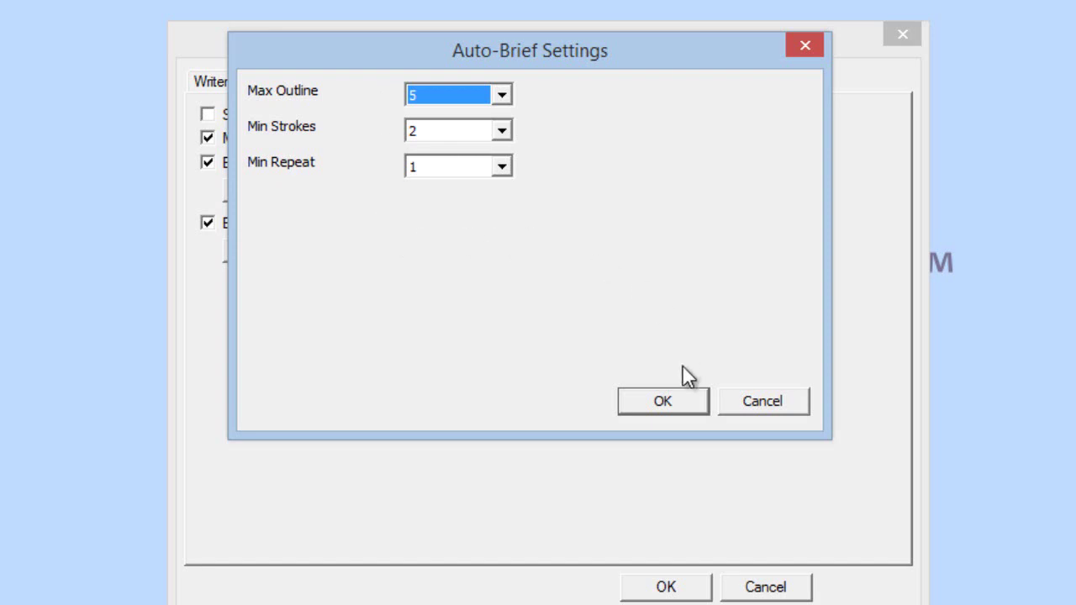
pyautogui.click(654, 402)
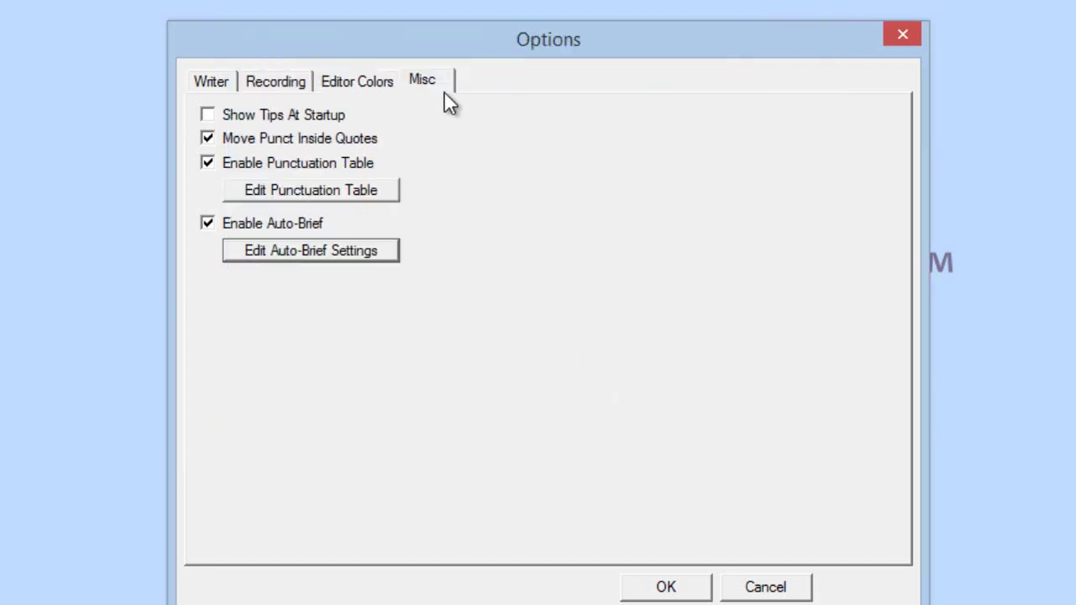